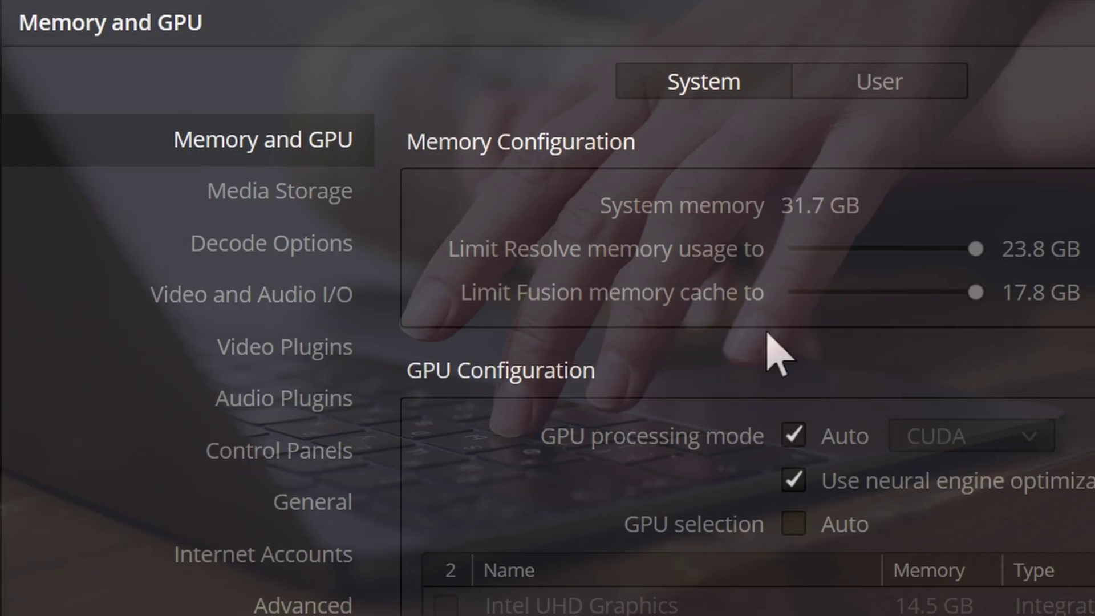
# Toggle the Auto GPU processing mode off and back on in Memory and GPU preferences.
pyautogui.click(793, 436)
pyautogui.click(794, 436)
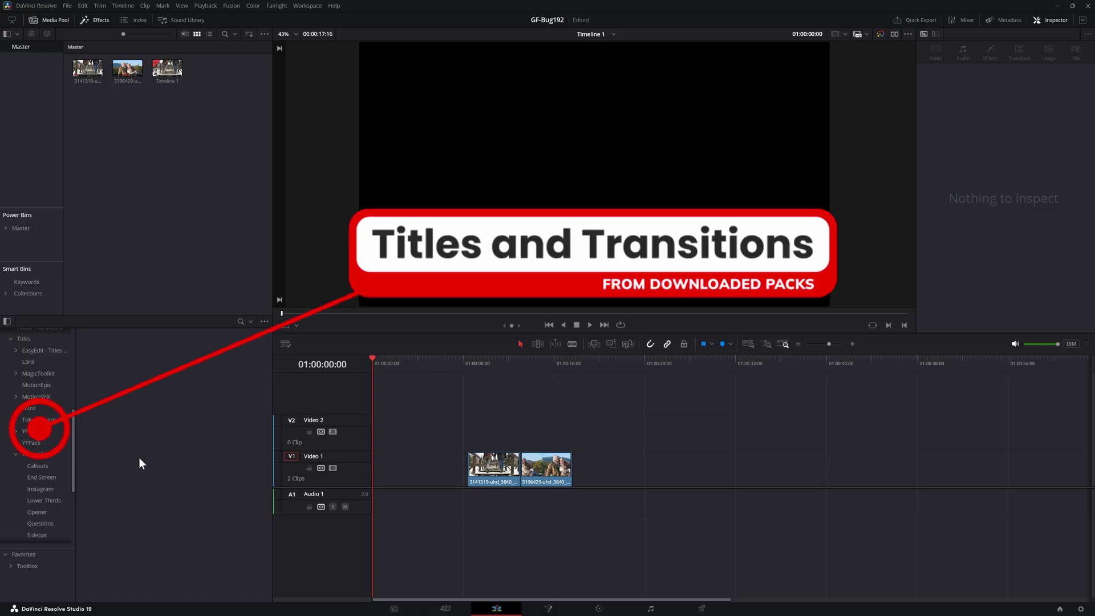
# Drag YF_Title_07 from the YTPack2 Titles effects onto the start of Video 1.
pyautogui.scroll(-3, 49, 488)
pyautogui.click(46, 479)
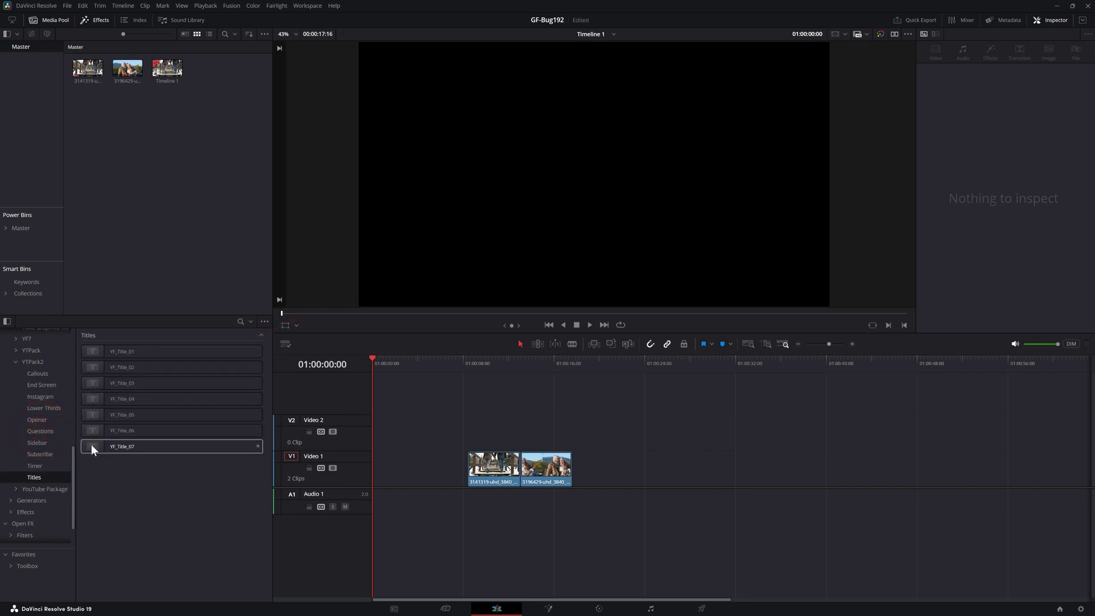
pyautogui.moveTo(90, 447); pyautogui.dragTo(376, 474)
# Park the playhead at 01:00:02:02 over the title and open its composition in Fusion.
pyautogui.moveTo(374, 363); pyautogui.dragTo(395, 372)
pyautogui.rightClick(406, 470)
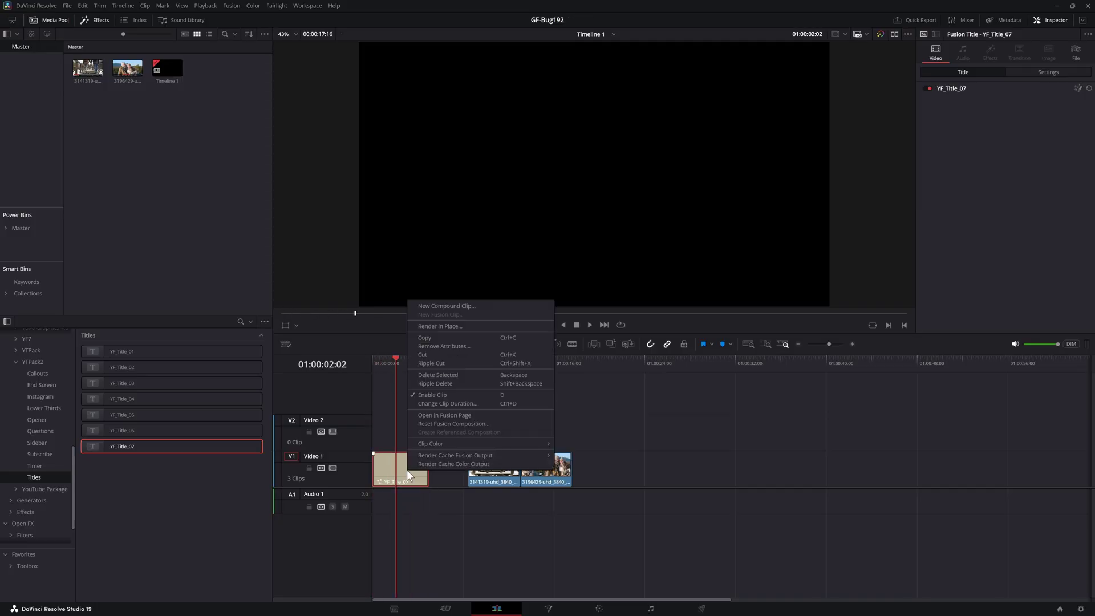
pyautogui.click(464, 418)
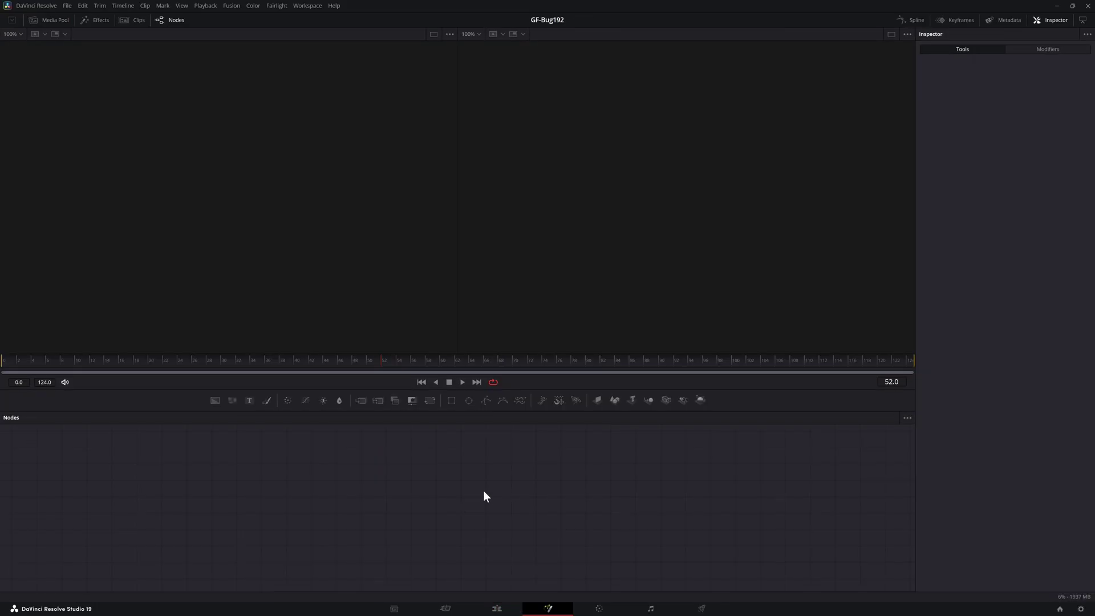
pyautogui.click(496, 608)
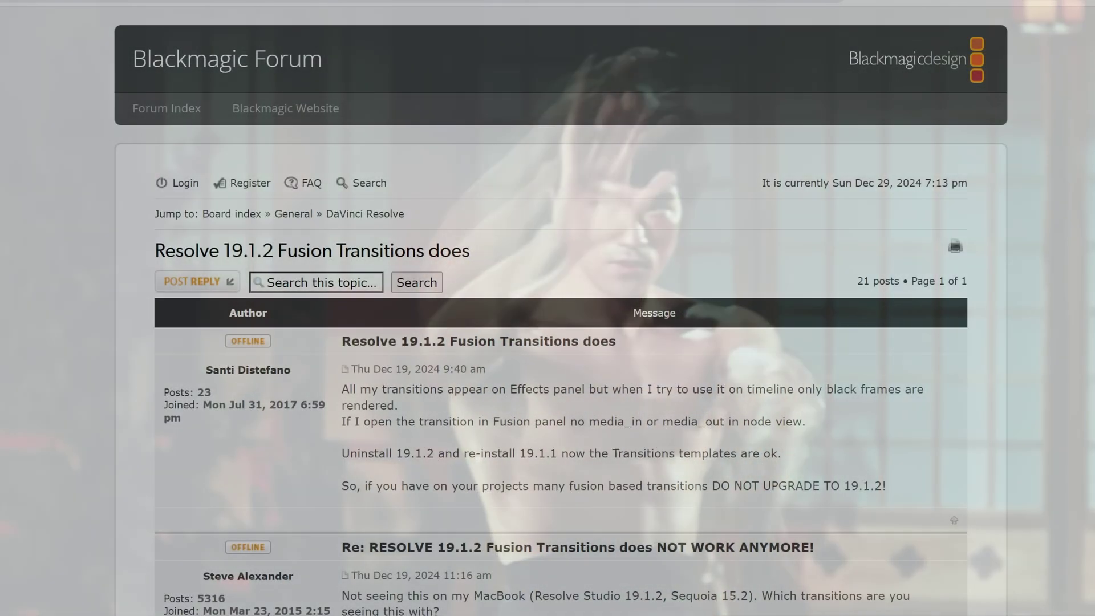
pyautogui.scroll(-15, 548, 308)
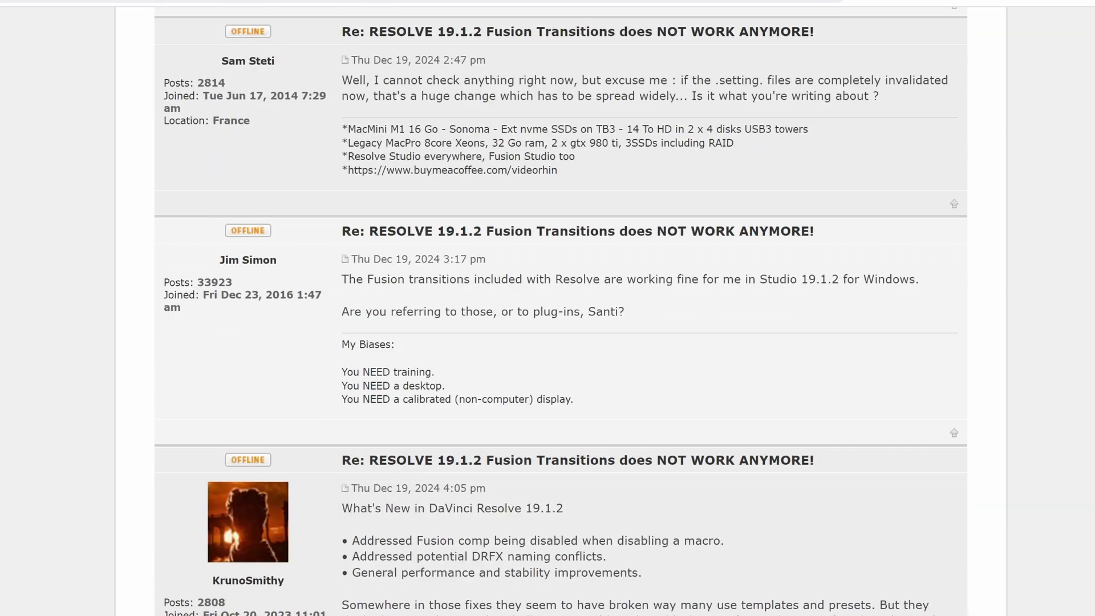
pyautogui.scroll(-15, 547, 307)
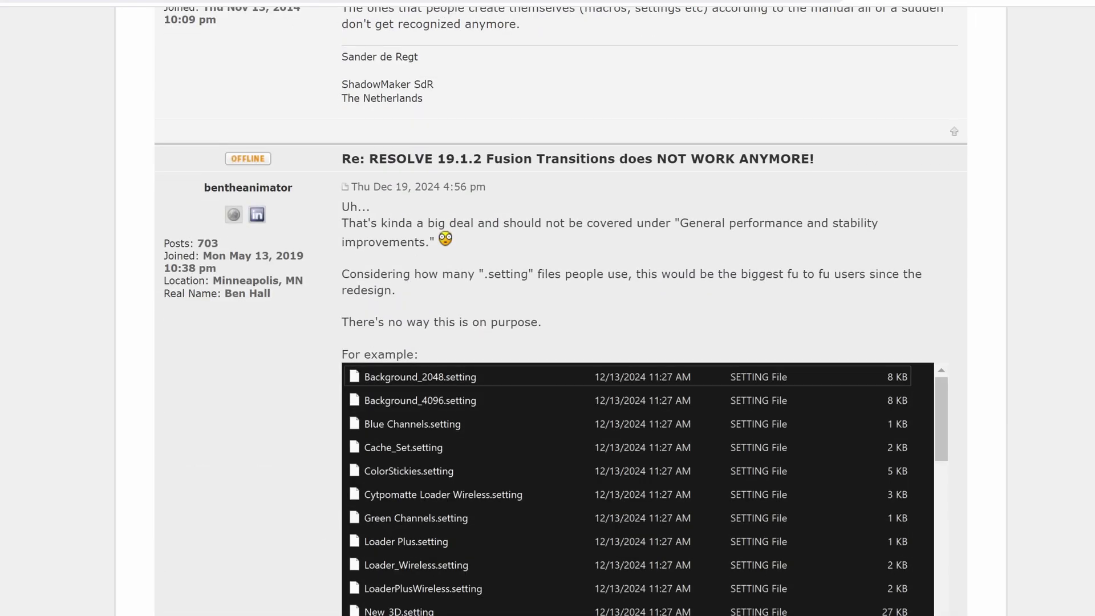
pyautogui.scroll(-20, 834, 297)
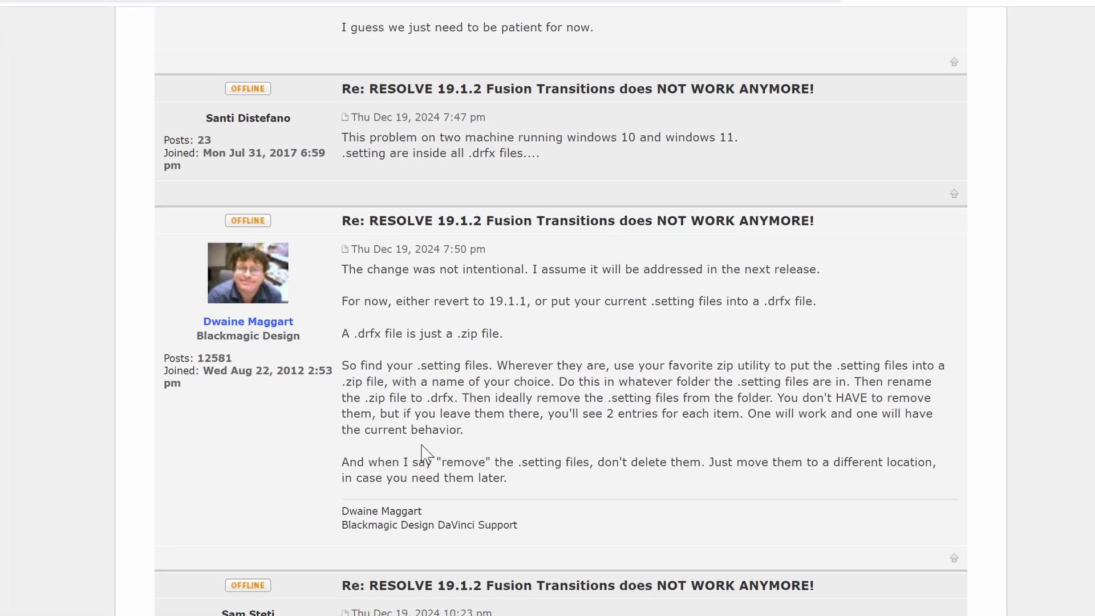
pyautogui.scroll(-8, 561, 319)
pyautogui.scroll(-15, 562, 319)
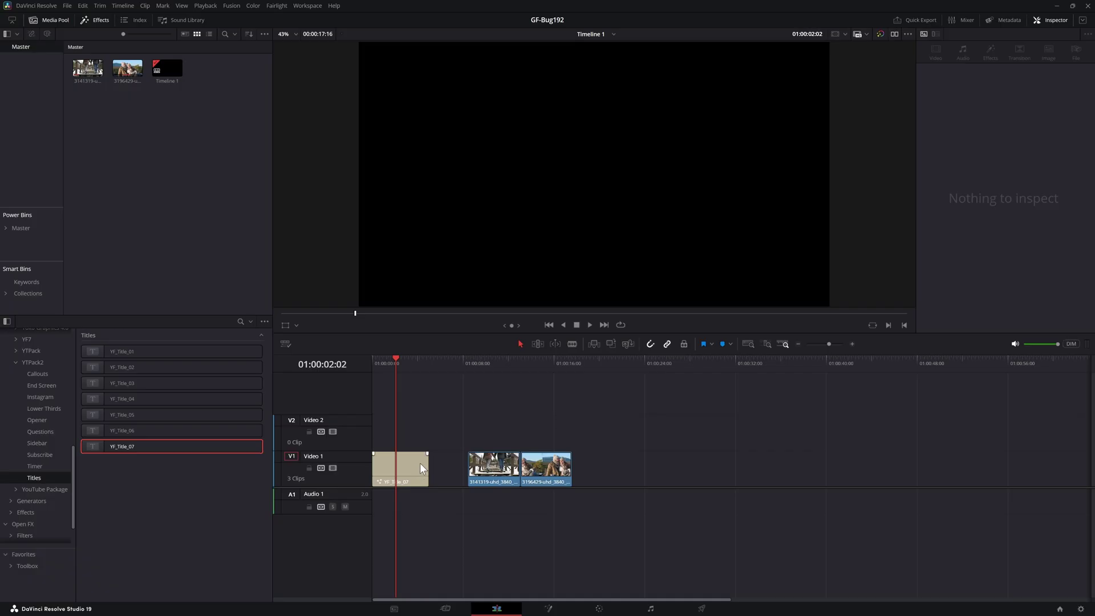
# Delete the broken YF_Title_07 clip from Video 1 and bring up File Explorer.
pyautogui.click(419, 463)
pyautogui.press('BackSpace')
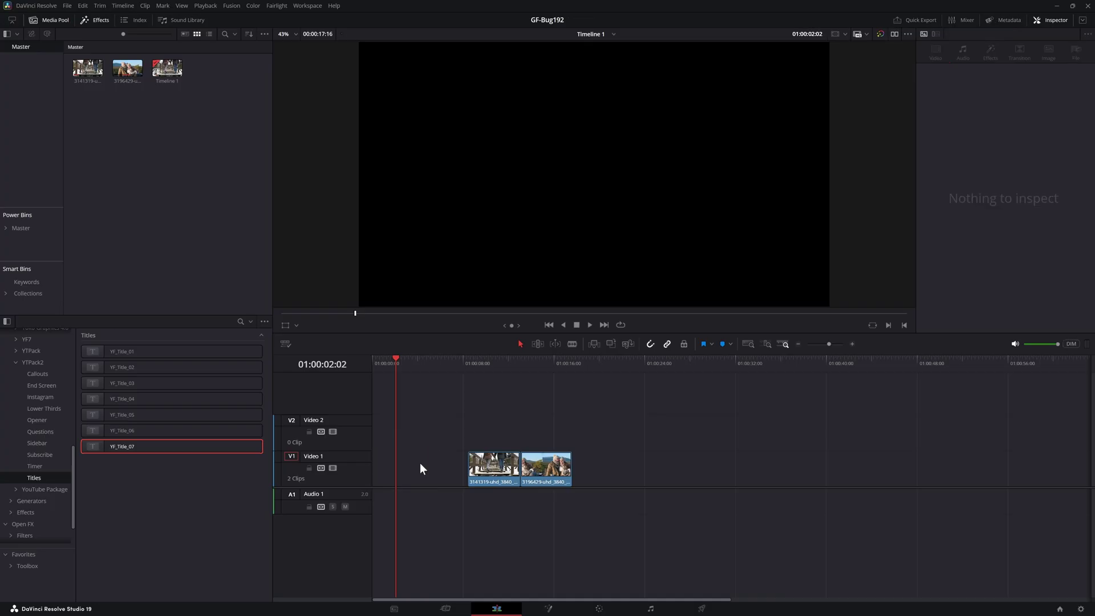
pyautogui.press('super+e')
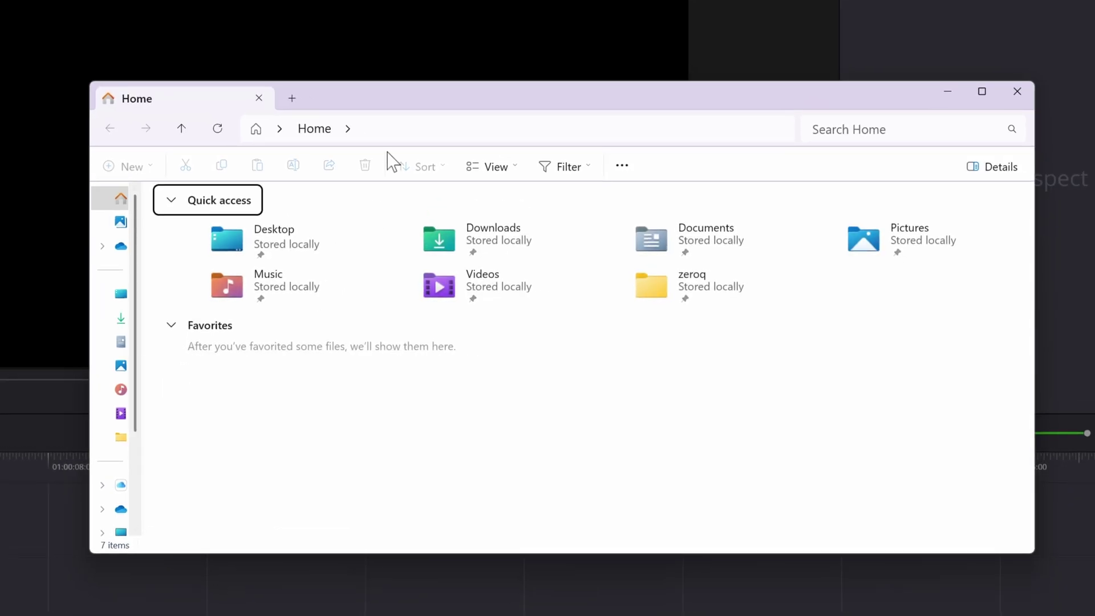
# Navigate to %APPDATA%\Blackmagic Design\DaVinci Resolve\Support\Fusion\Templates\Edit.
pyautogui.click(388, 131)
pyautogui.write('%APPDATA%\\Blackmagic Design\\DaVinci Resolve\\Support\\Fusion\\')
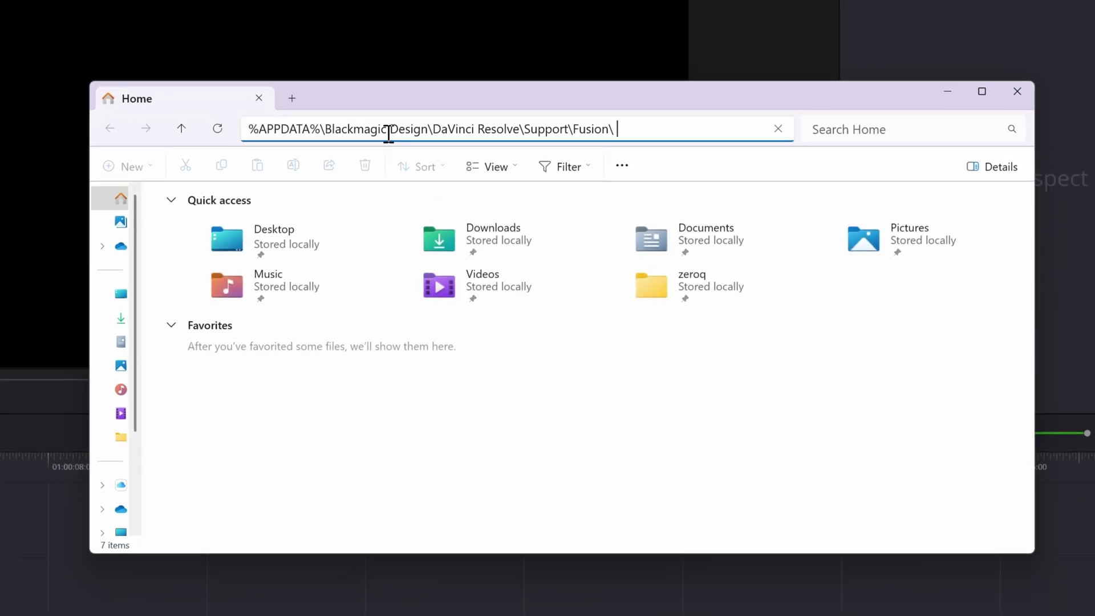
pyautogui.press('Return')
pyautogui.scroll(-2, 402, 405)
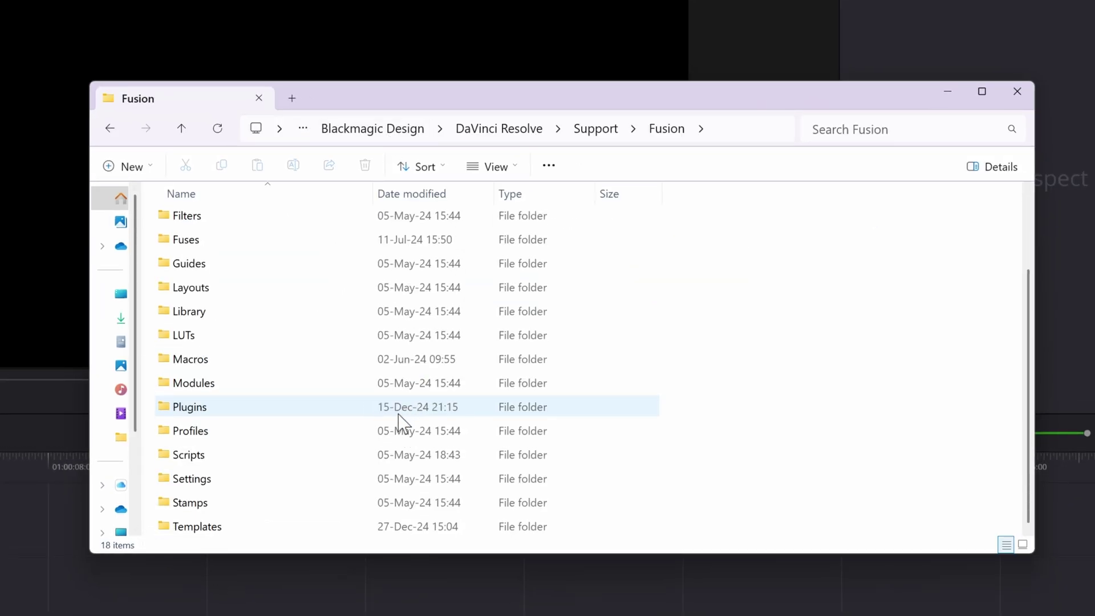
pyautogui.doubleClick(236, 528)
pyautogui.doubleClick(177, 221)
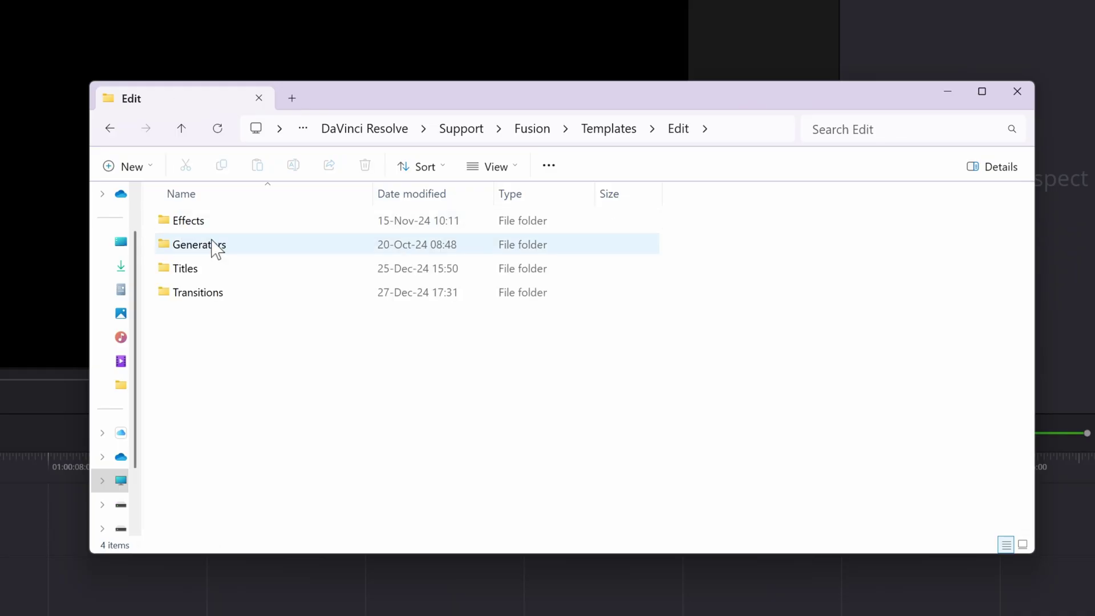
# Compress the seven YF_Title .setting files in the Titles folder into YF_Title_01.zip.
pyautogui.click(228, 271)
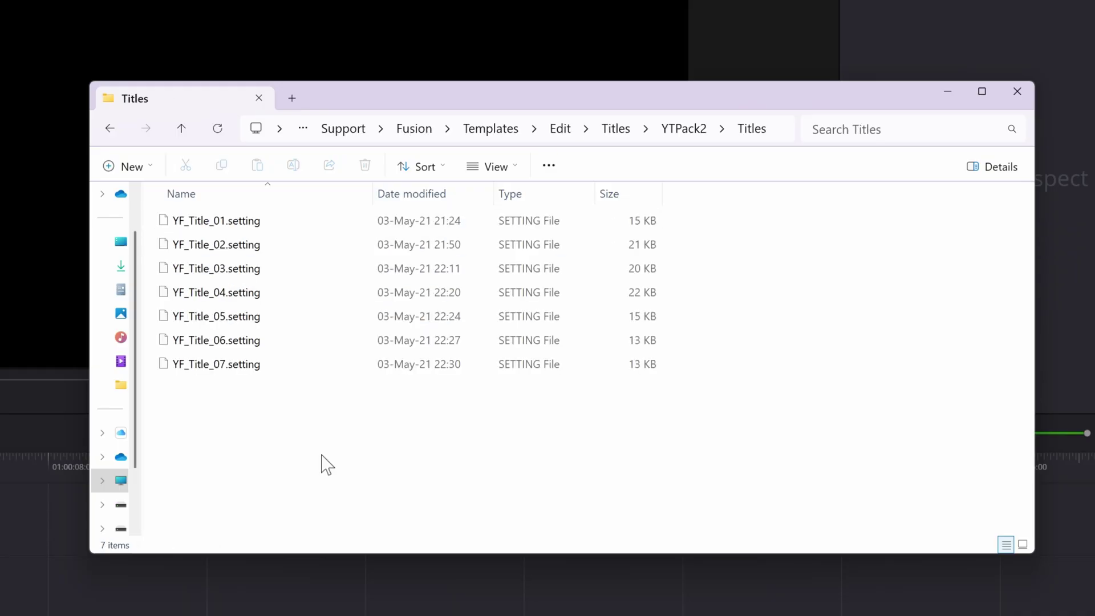
pyautogui.moveTo(328, 445); pyautogui.dragTo(204, 226)
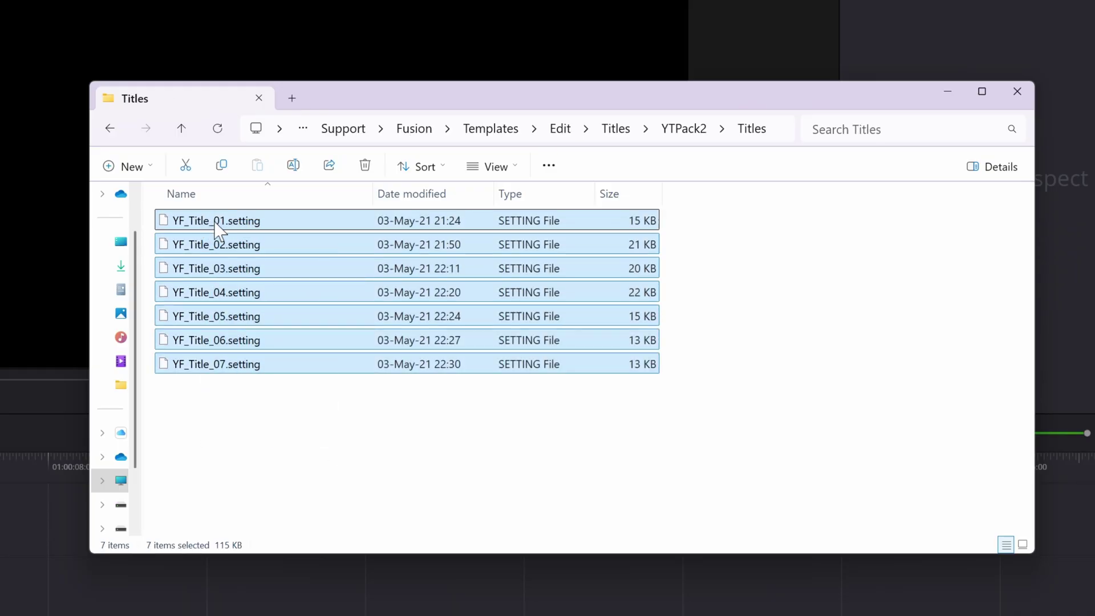
pyautogui.rightClick(215, 224)
pyautogui.moveTo(331, 341)
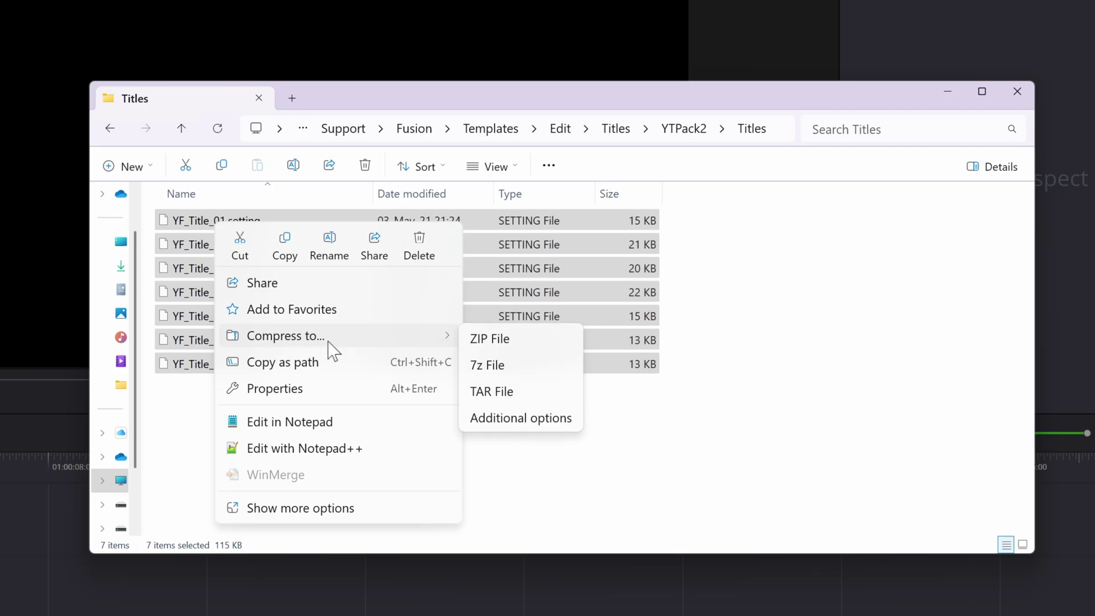
pyautogui.click(476, 340)
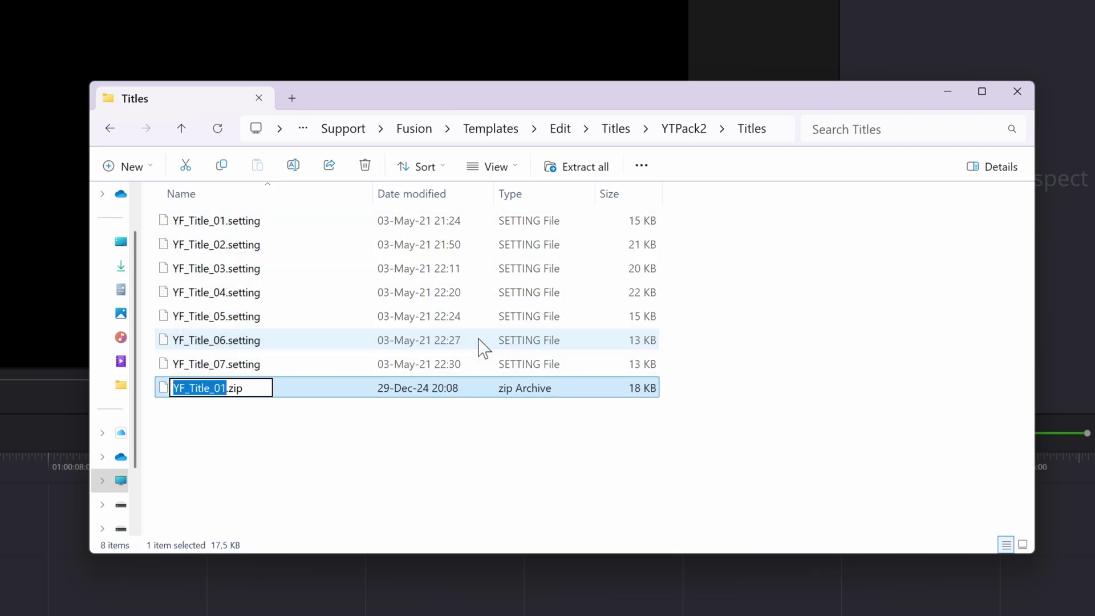
pyautogui.press('Return')
# Permanently delete the seven original .setting files.
pyautogui.click(330, 365)
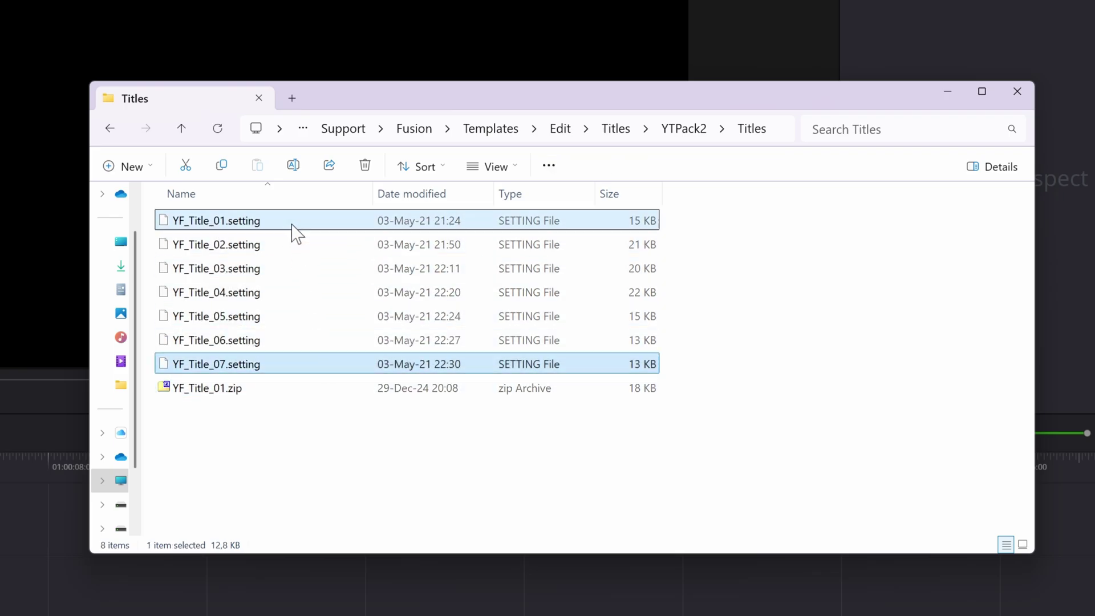
pyautogui.keyDown('shift'); pyautogui.click(294, 223); pyautogui.keyUp('shift')
pyautogui.hotkey('shift', 'Delete')
pyautogui.press('Return')
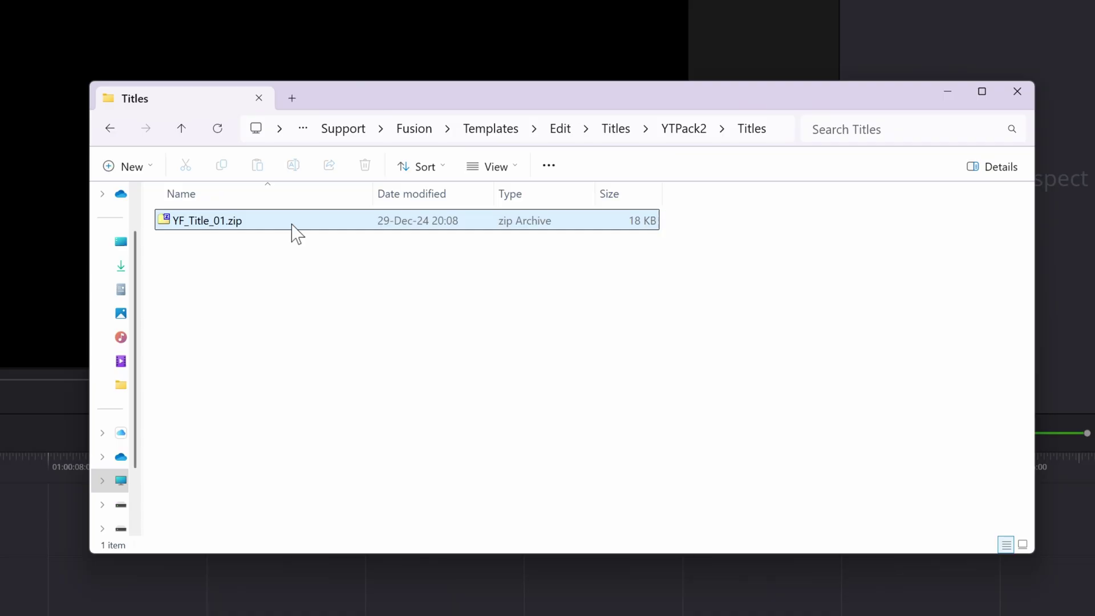
# Paste a duplicate of YF_Title_01.zip into the same folder.
pyautogui.rightClick(211, 231)
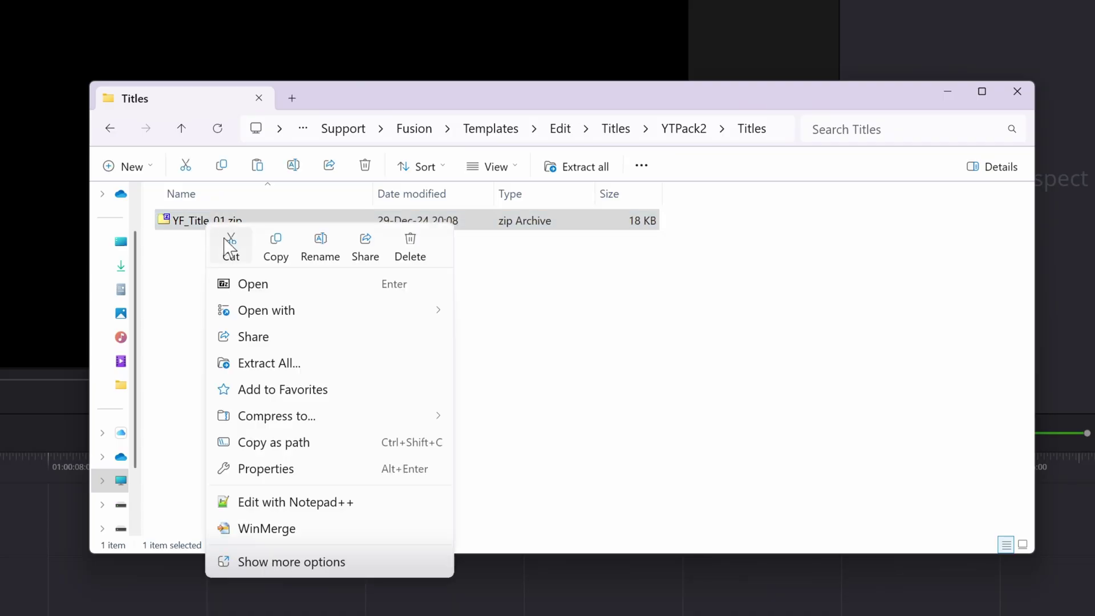
pyautogui.click(276, 252)
pyautogui.click(216, 267)
pyautogui.rightClick(211, 257)
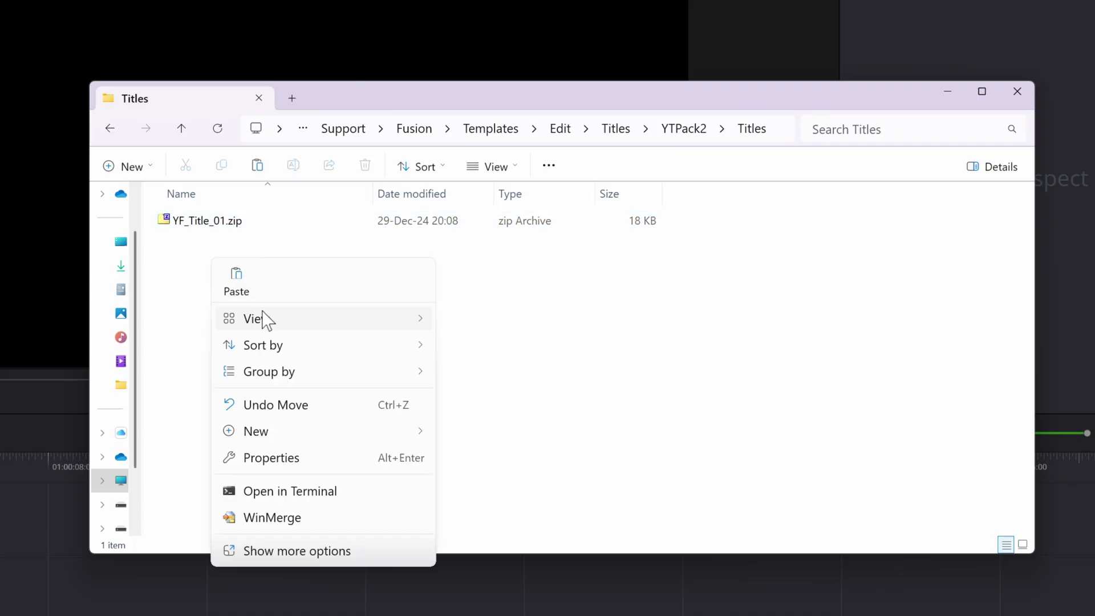
pyautogui.click(241, 286)
# Rename the duplicate to YF_Title_01.drfx.
pyautogui.press('F2')
pyautogui.moveTo(233, 244); pyautogui.dragTo(318, 244)
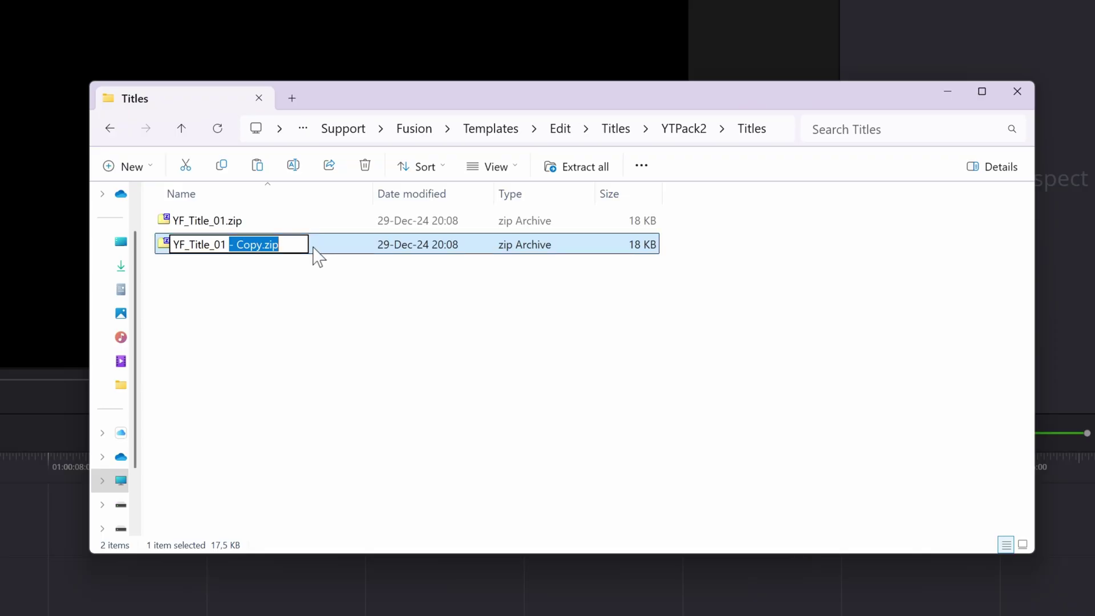
pyautogui.press('BackSpace')
pyautogui.write('.drfx')
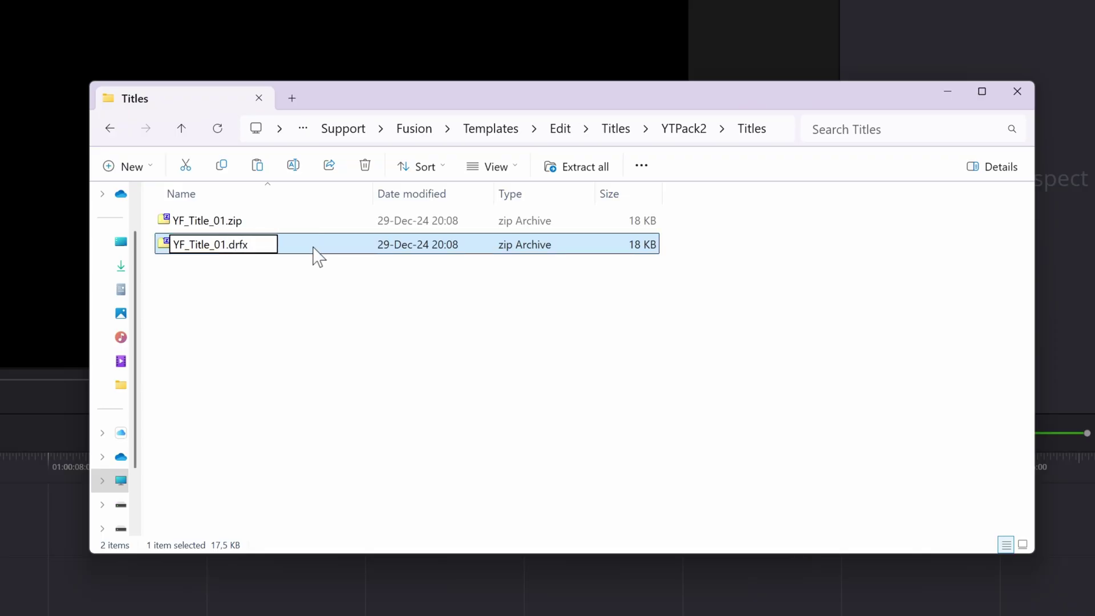
pyautogui.press('Return')
# Accept the .drfx extension change and list the YTPack2 titles in Resolve's Effects panel.
pyautogui.click(276, 386)
pyautogui.click(22, 477)
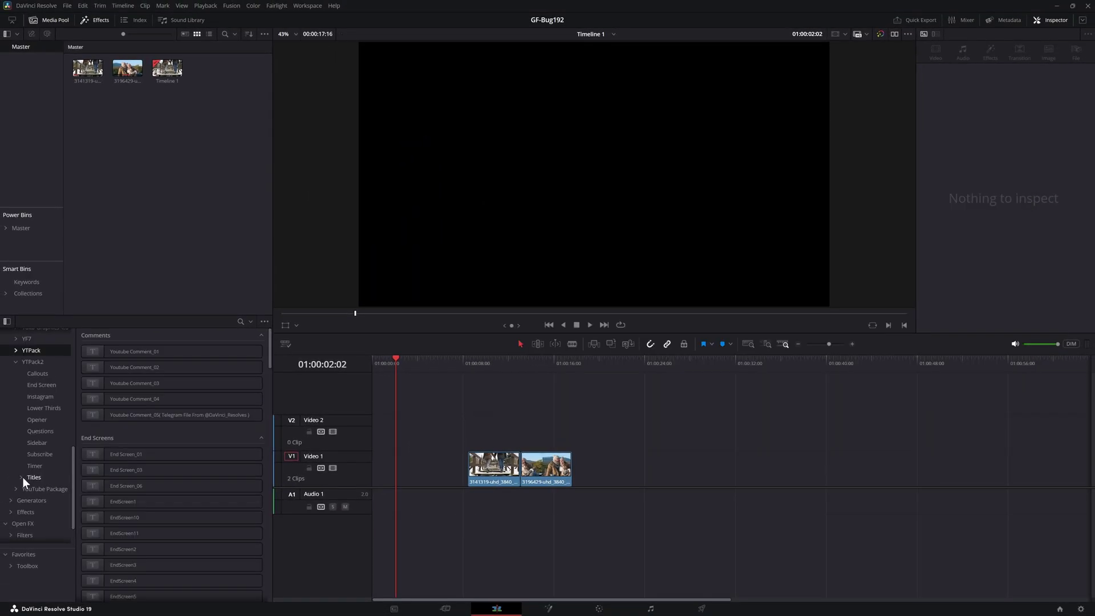
pyautogui.click(23, 477)
pyautogui.click(22, 477)
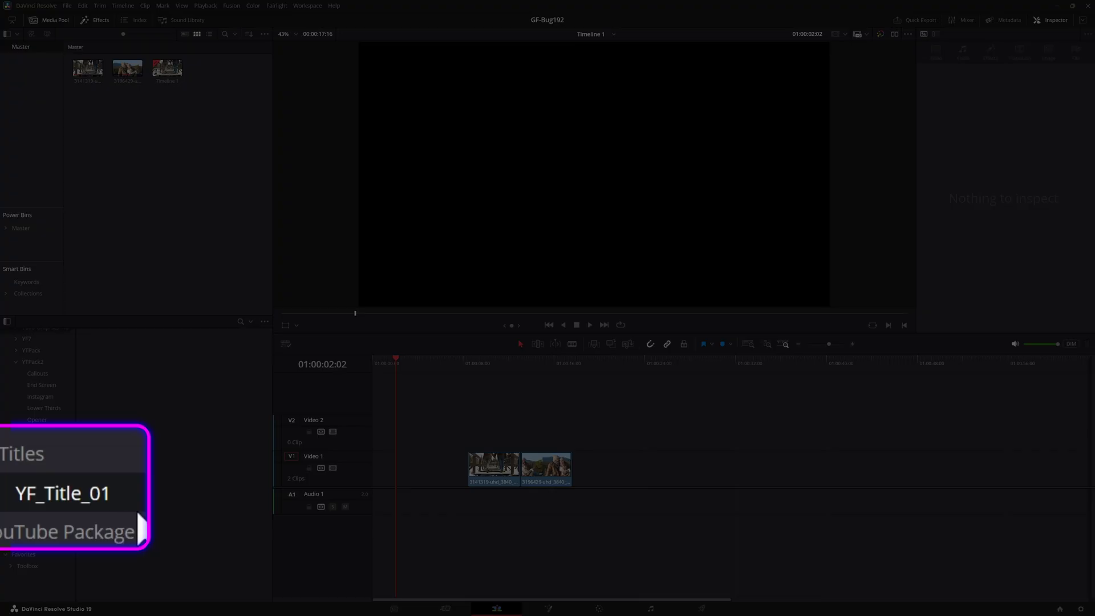
pyautogui.click(54, 442)
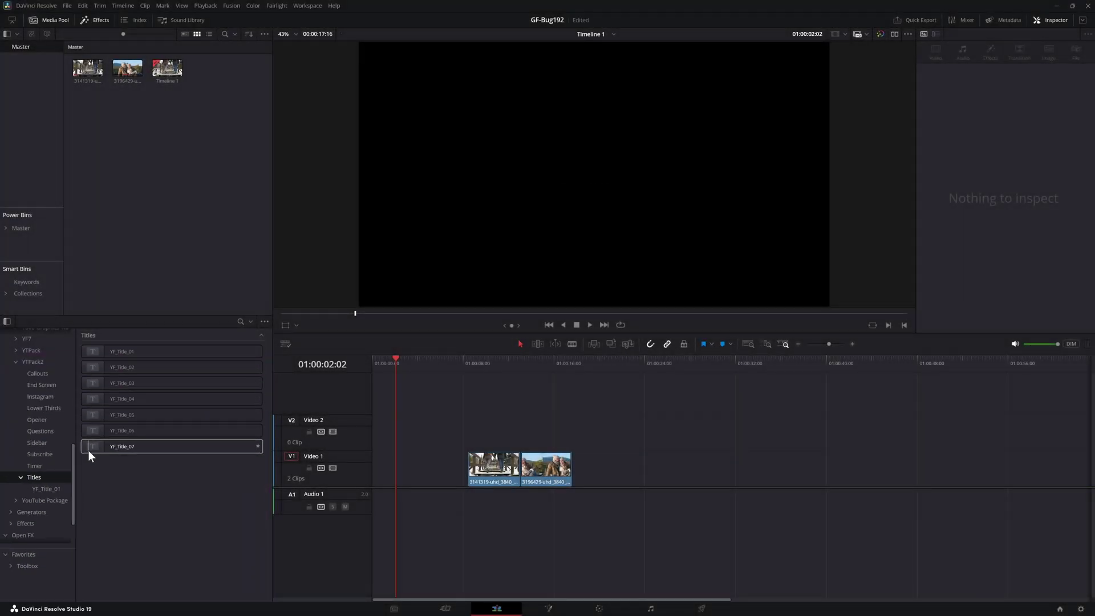
# Place YF_Title_07 at the start of Video 1 and play it to check the animated text.
pyautogui.moveTo(99, 446); pyautogui.dragTo(399, 470)
pyautogui.press('space')
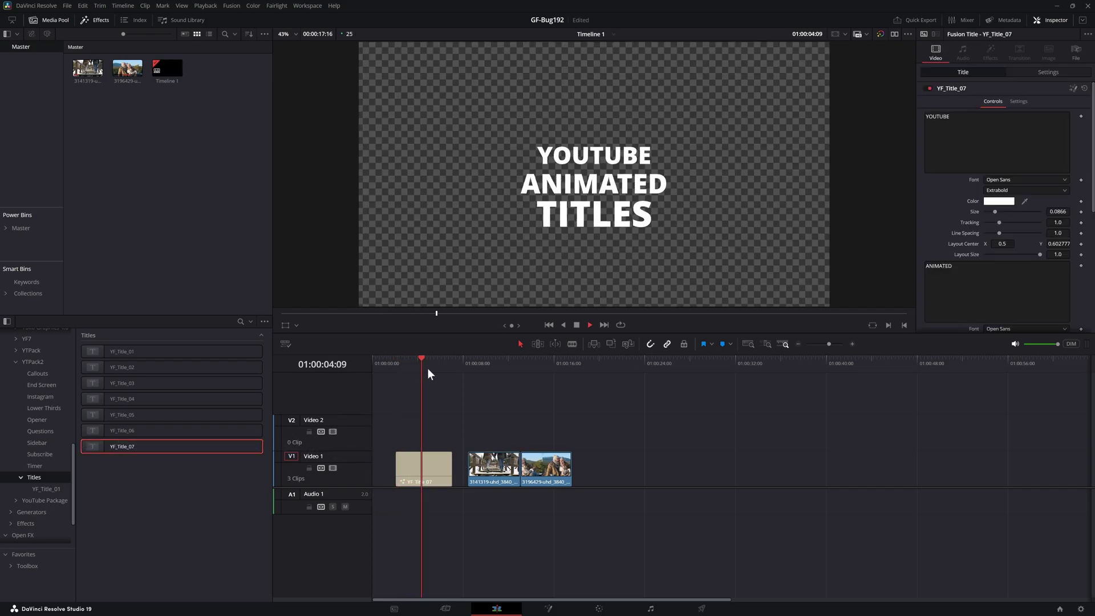
pyautogui.press('space')
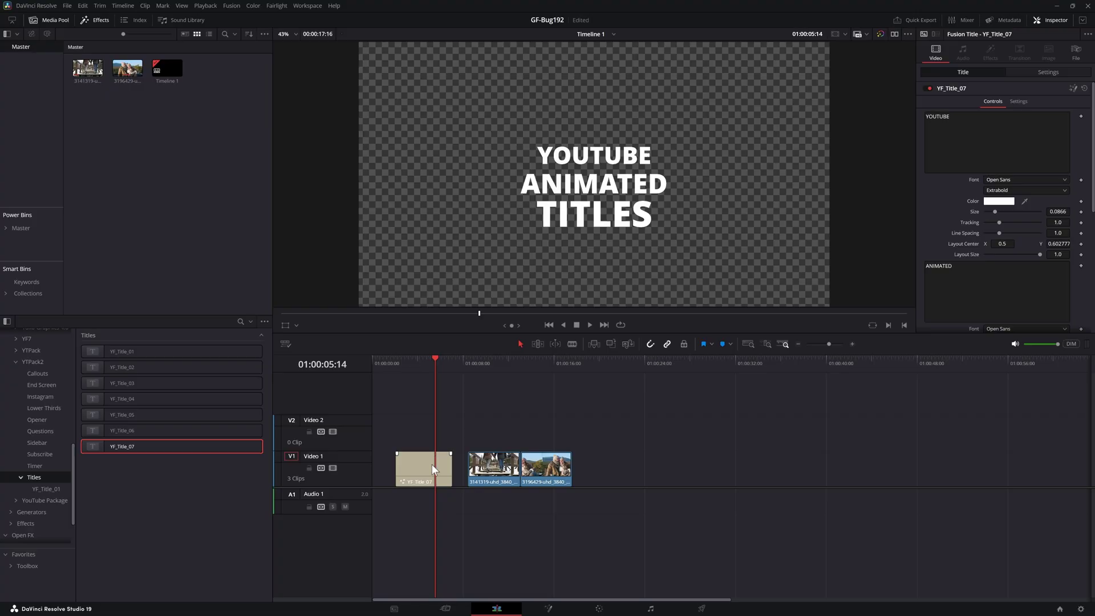
# Drop Zoom In_Zoom In onto the cut between the Video 1 clips and scrub across it.
pyautogui.moveTo(457, 365); pyautogui.dragTo(519, 366)
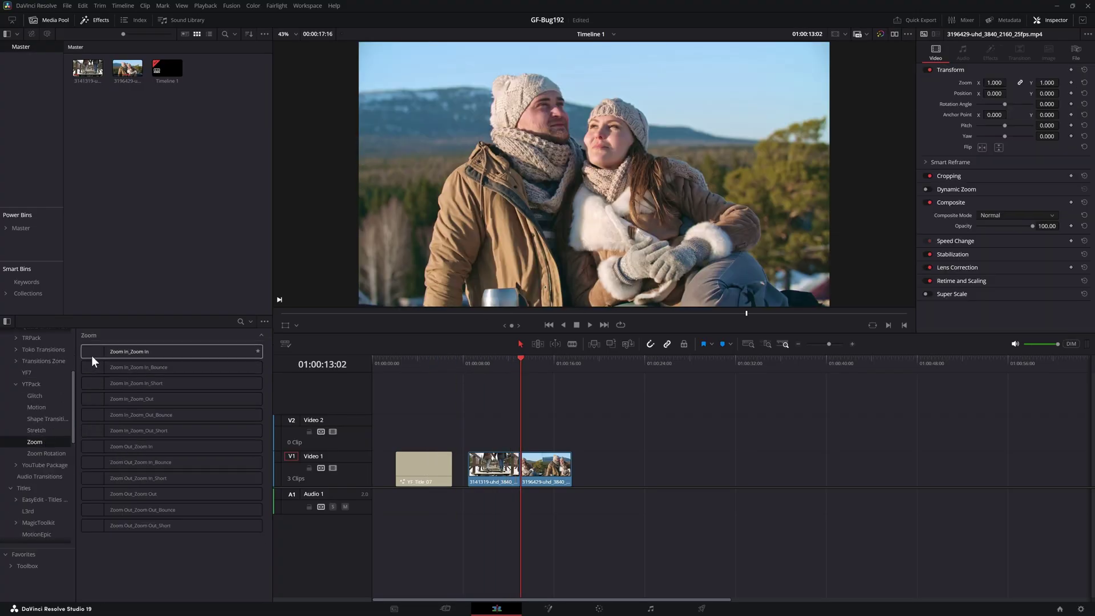
pyautogui.moveTo(153, 353); pyautogui.dragTo(520, 471)
pyautogui.moveTo(521, 363); pyautogui.dragTo(526, 362)
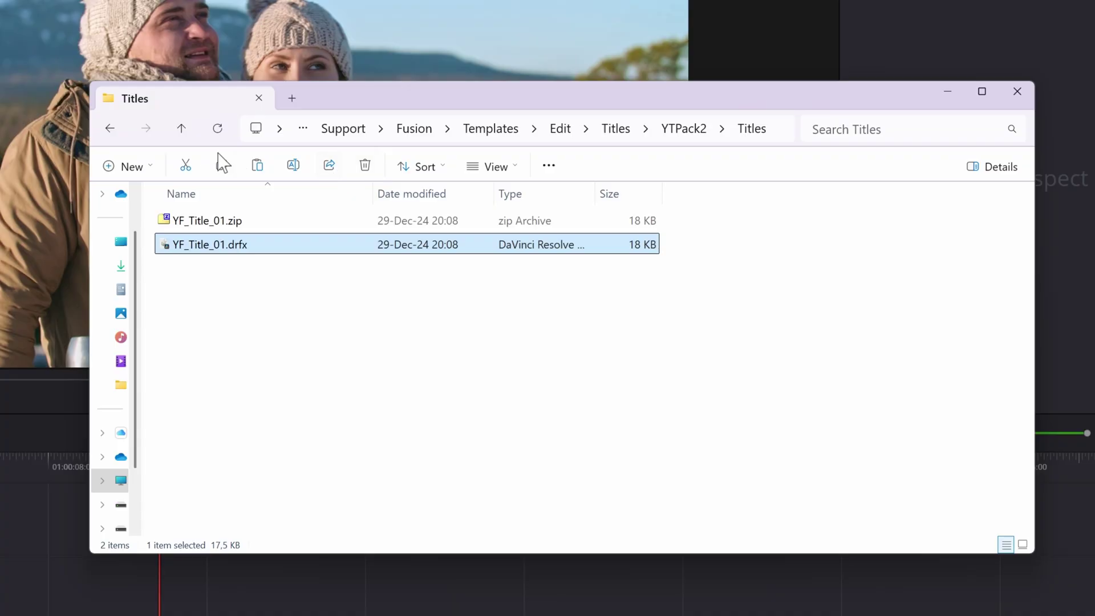
# Zip the twelve .setting files in Transitions > YTPack > Zoom and remove the originals.
pyautogui.click(182, 129)
pyautogui.click(182, 129)
pyautogui.click(182, 129)
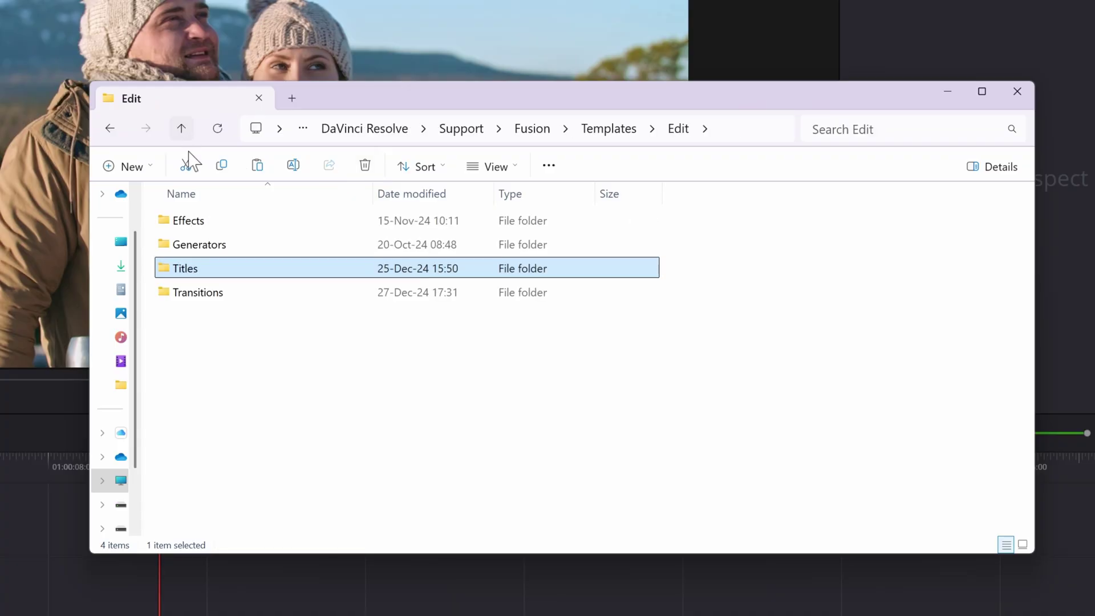
pyautogui.doubleClick(210, 294)
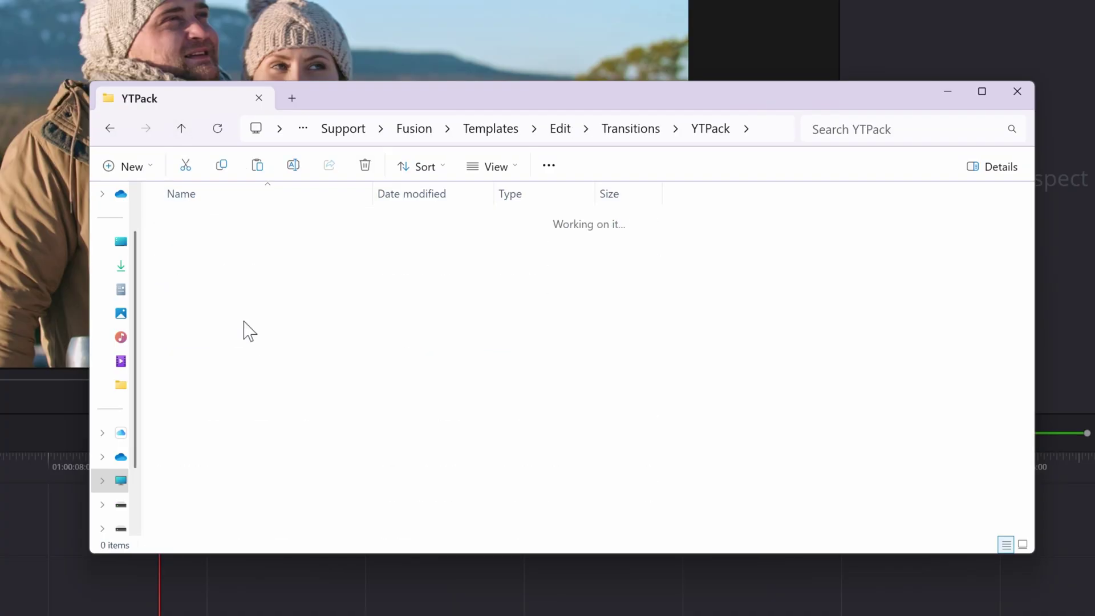
pyautogui.doubleClick(249, 328)
pyautogui.click(281, 223)
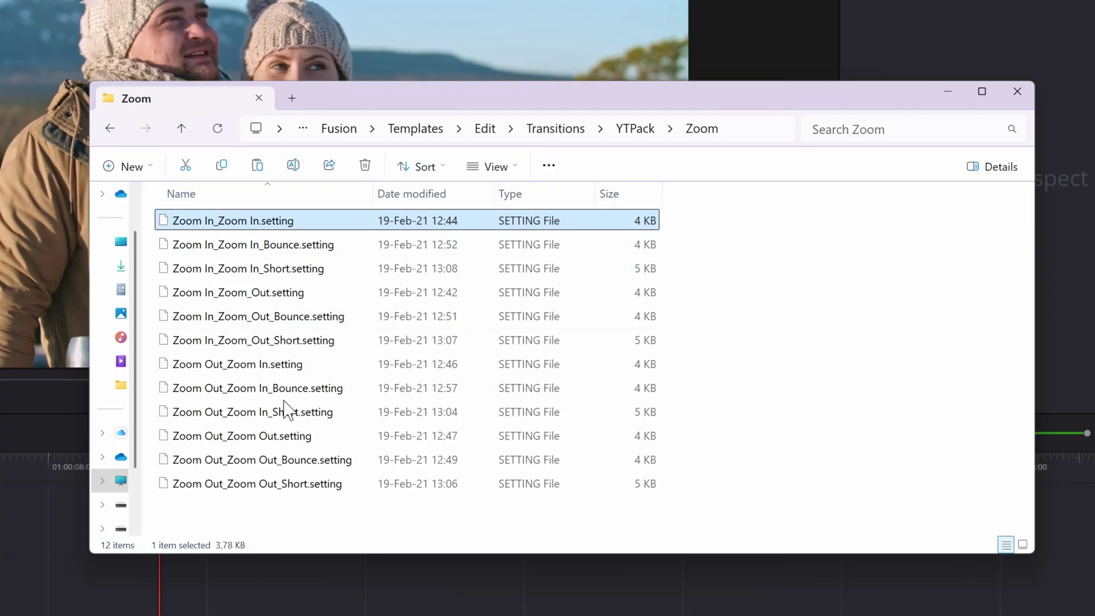
pyautogui.keyDown('shift'); pyautogui.click(284, 486); pyautogui.keyUp('shift')
pyautogui.rightClick(283, 486)
pyautogui.click(479, 293)
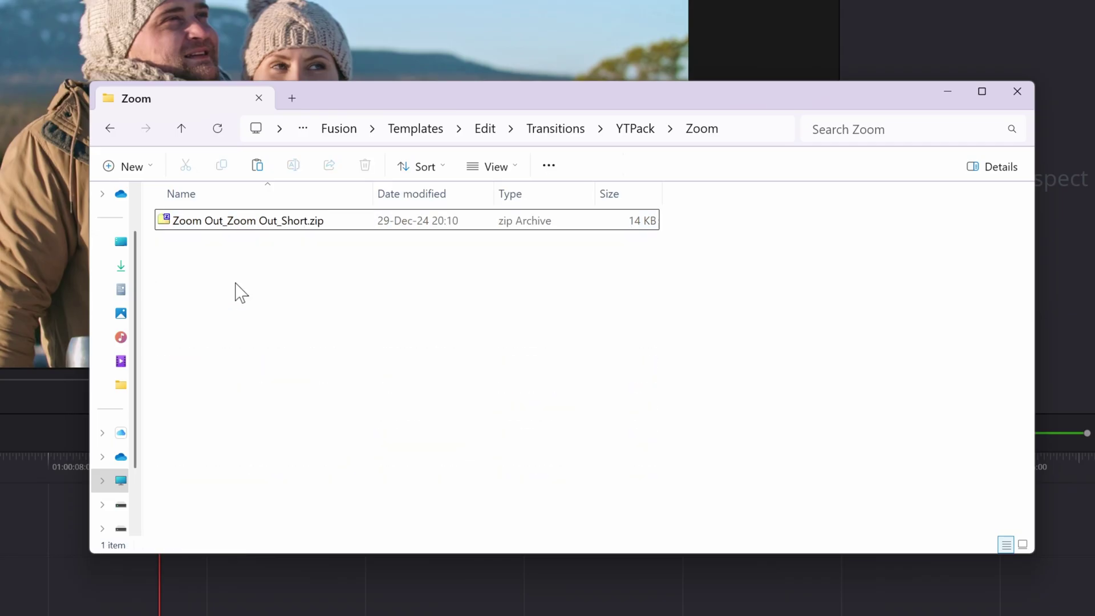
pyautogui.hotkey('ctrl', 'v')
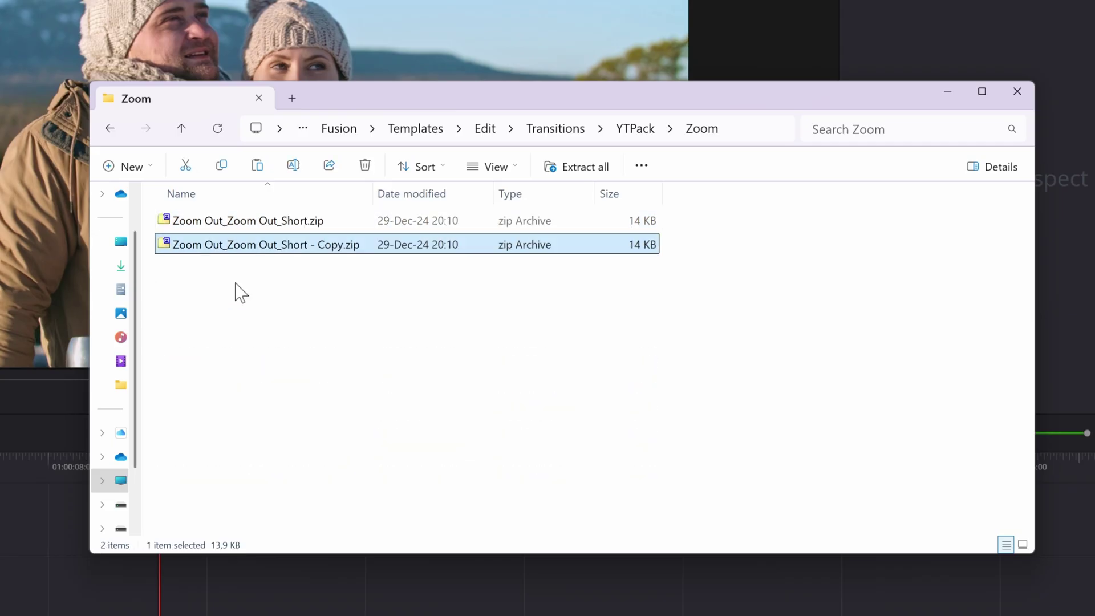
# Rename the zip copy to Zoom Out_Zoom Out_Short.drfx and confirm the extension change.
pyautogui.click(273, 247)
pyautogui.click(290, 245)
pyautogui.moveTo(309, 246); pyautogui.dragTo(405, 266)
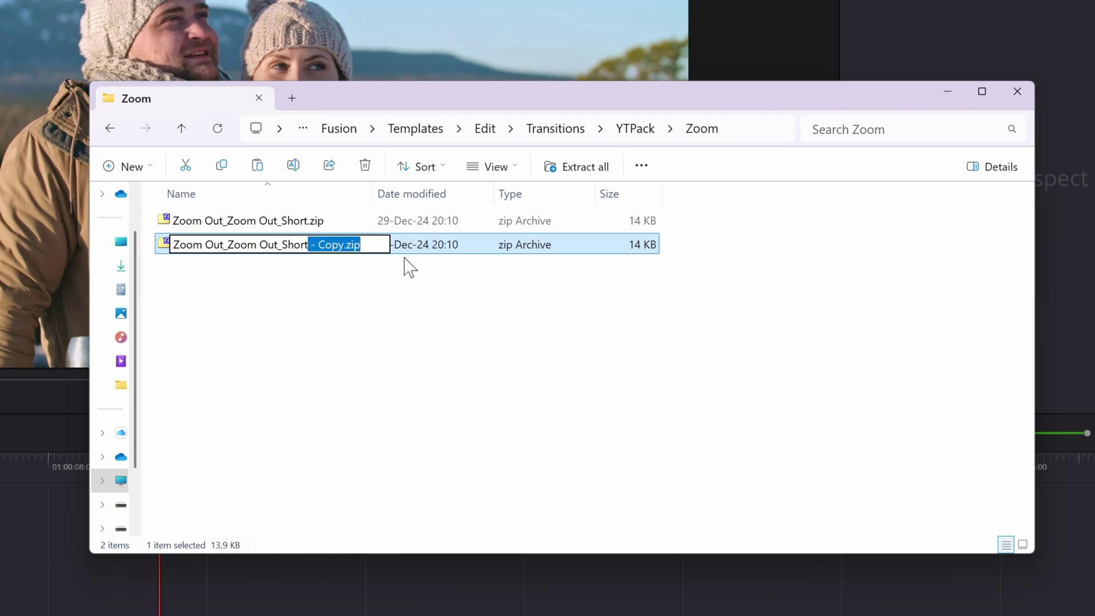
pyautogui.press('BackSpace')
pyautogui.write('.drfx')
pyautogui.press('Return')
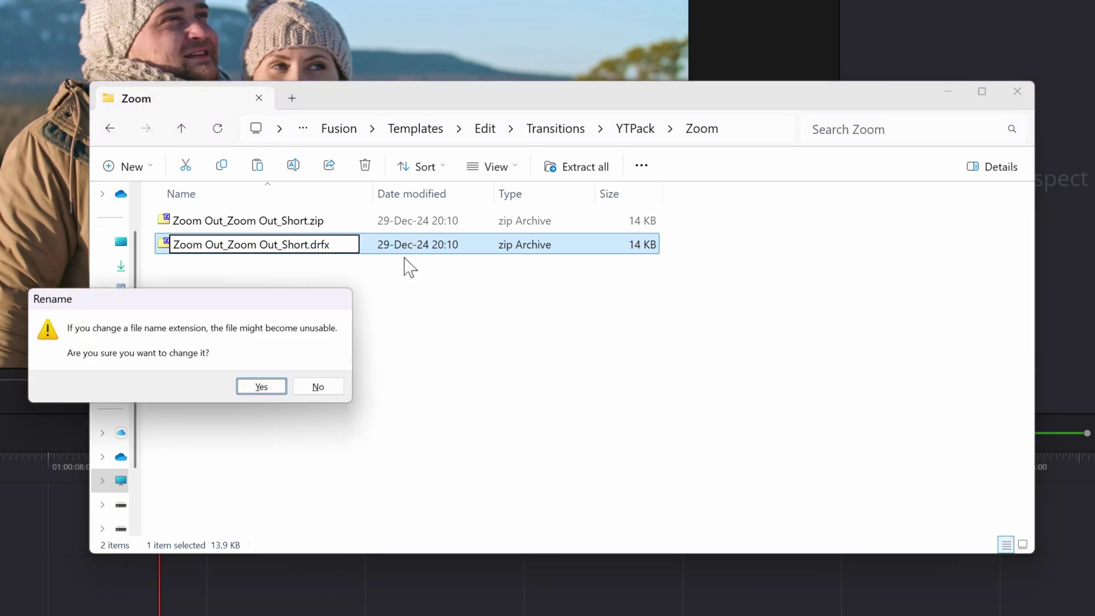
pyautogui.click(267, 384)
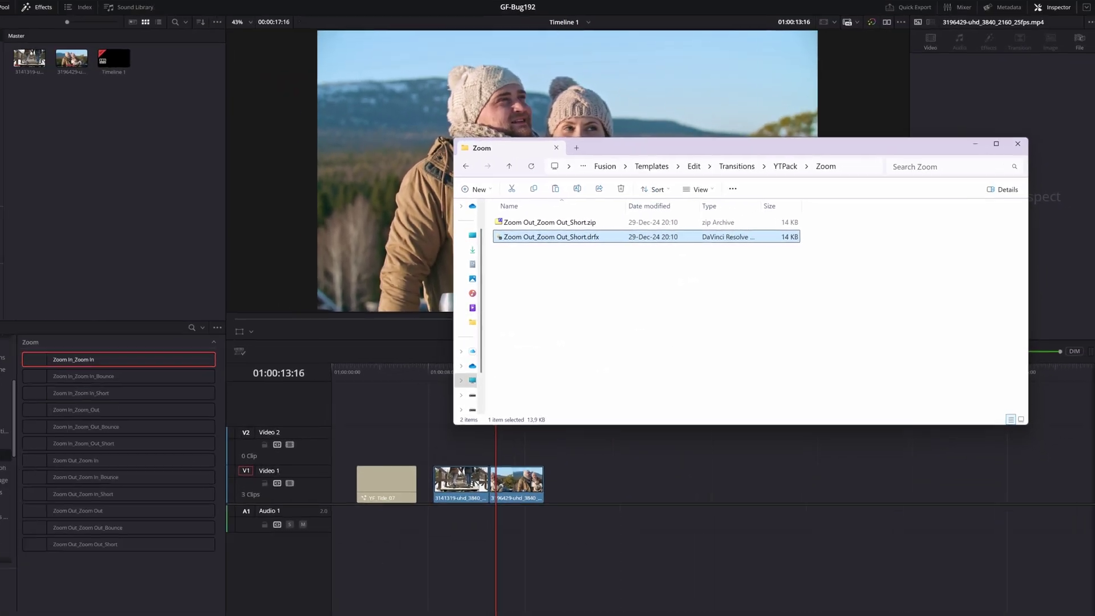
# Apply Zoom In_Zoom In from YTPack > Zoom to the cut between the Video 1 clips.
pyautogui.click(36, 444)
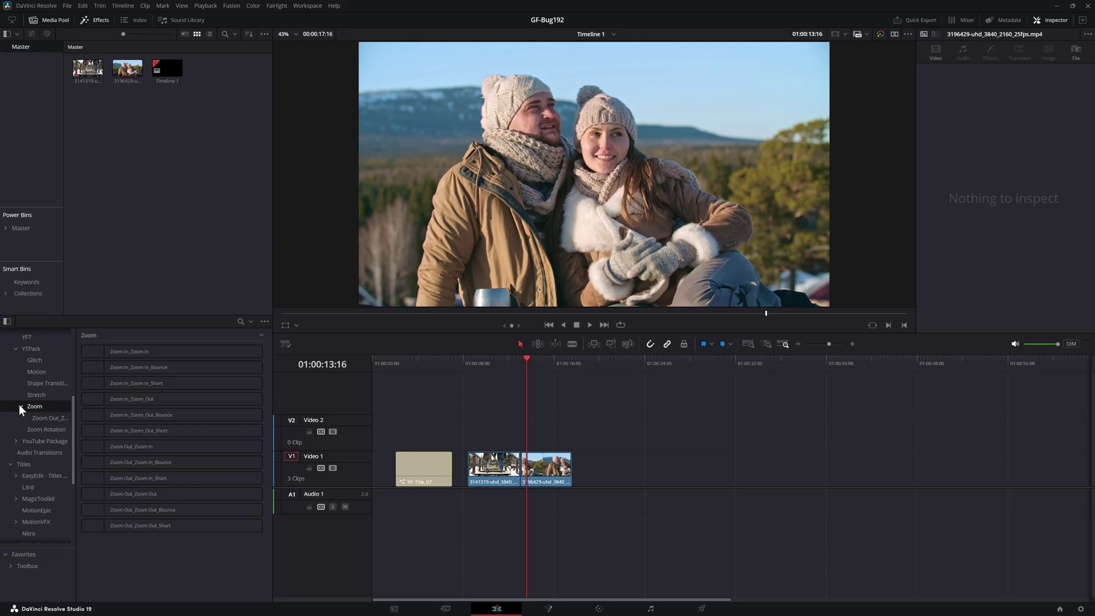
pyautogui.click(39, 420)
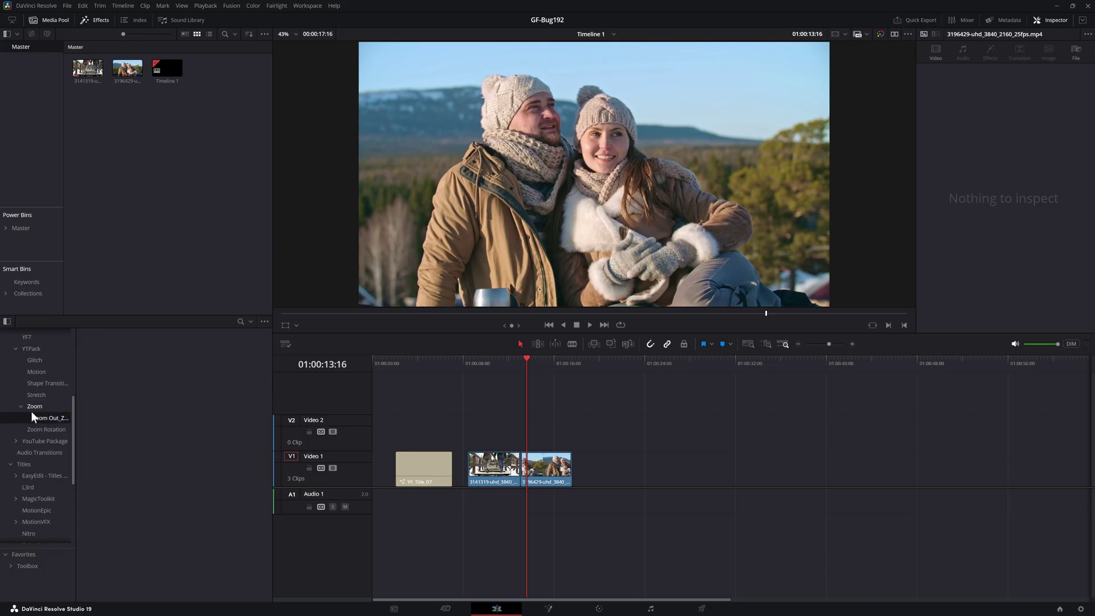
pyautogui.click(33, 409)
pyautogui.moveTo(93, 354); pyautogui.dragTo(519, 467)
# Play through the transition twice to watch the zoom blur render.
pyautogui.moveTo(523, 360); pyautogui.dragTo(513, 358)
pyautogui.press('space')
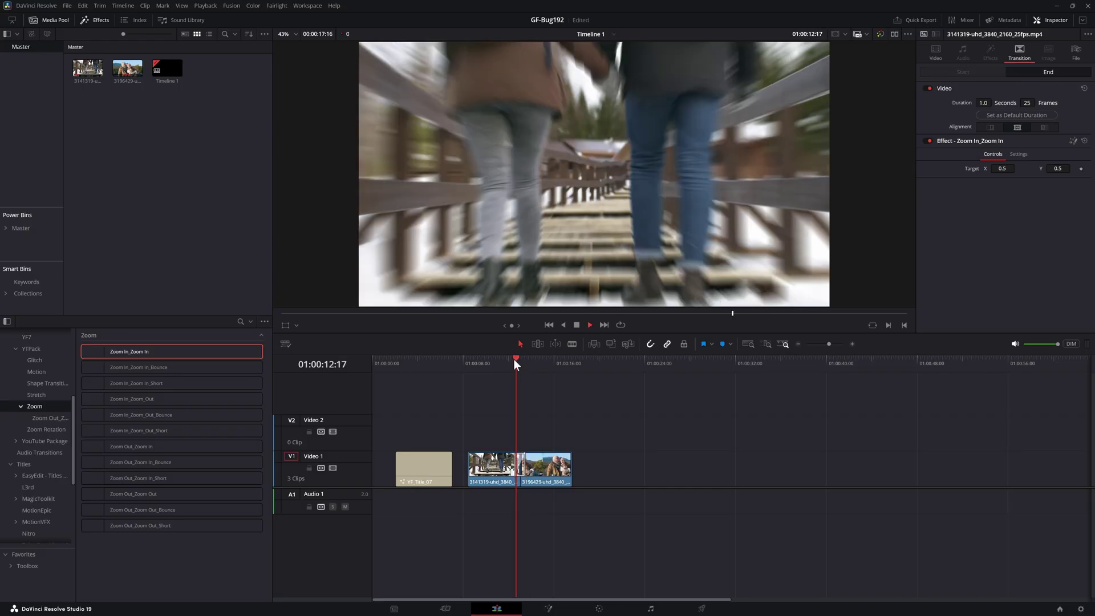
pyautogui.press('space')
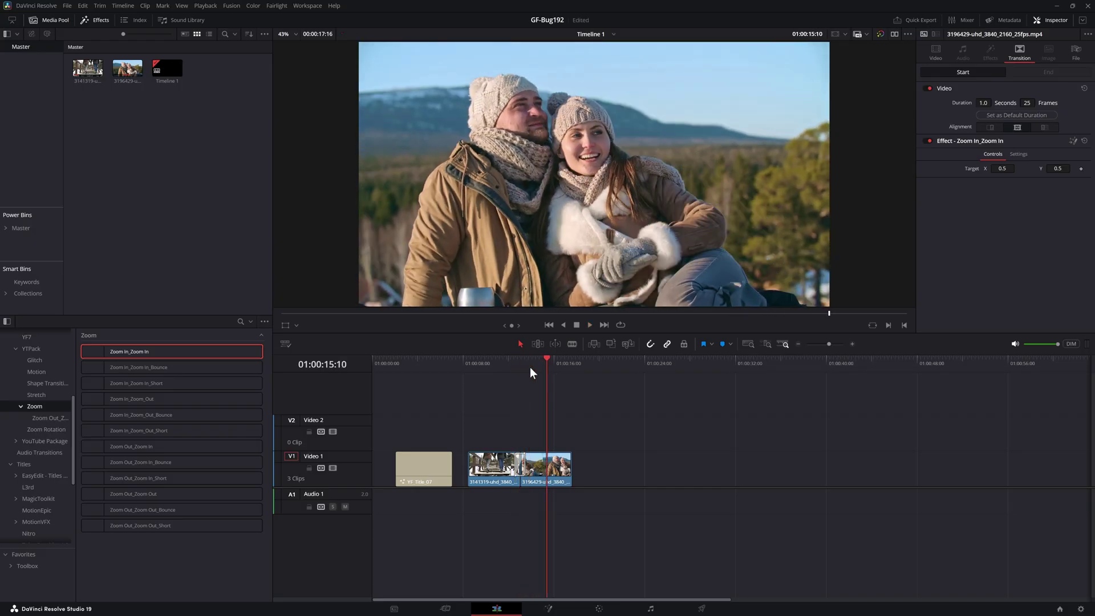
pyautogui.moveTo(549, 358); pyautogui.dragTo(511, 368)
pyautogui.press('space')
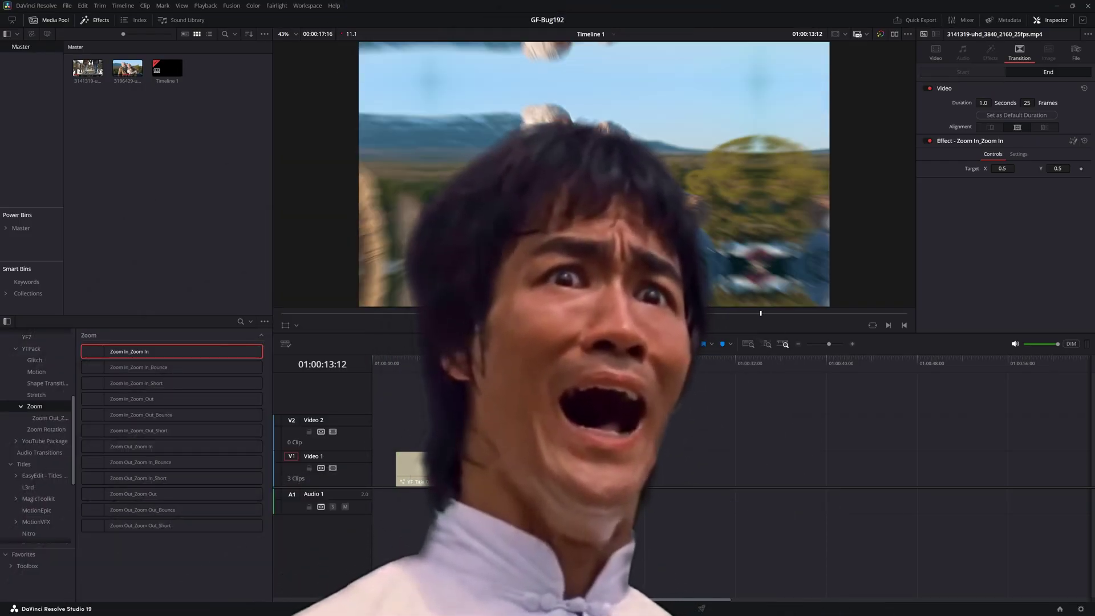